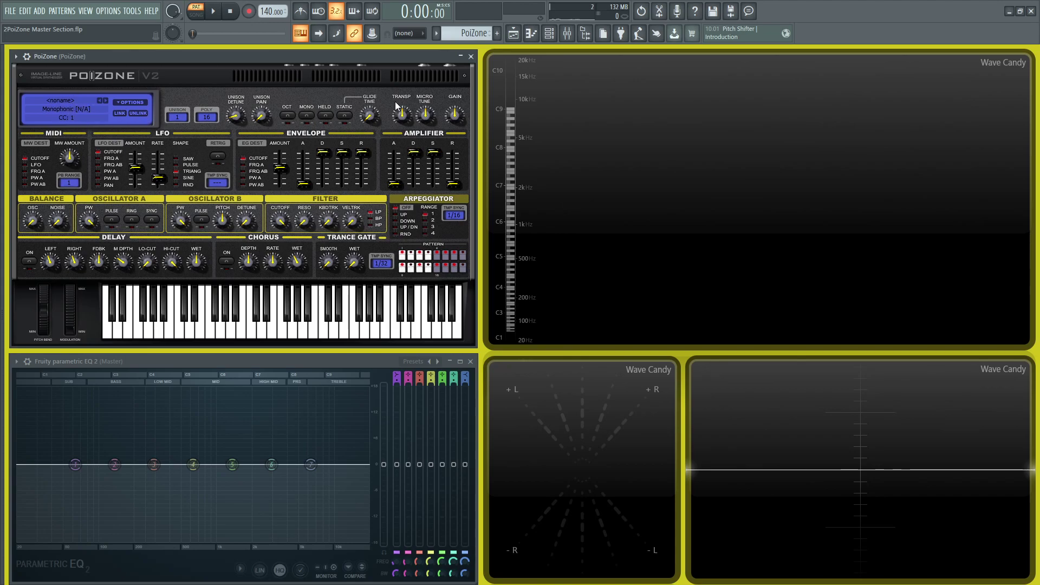
# - Open the Presets Library and audition two presets from the Default bank
pyautogui.click(69, 101)
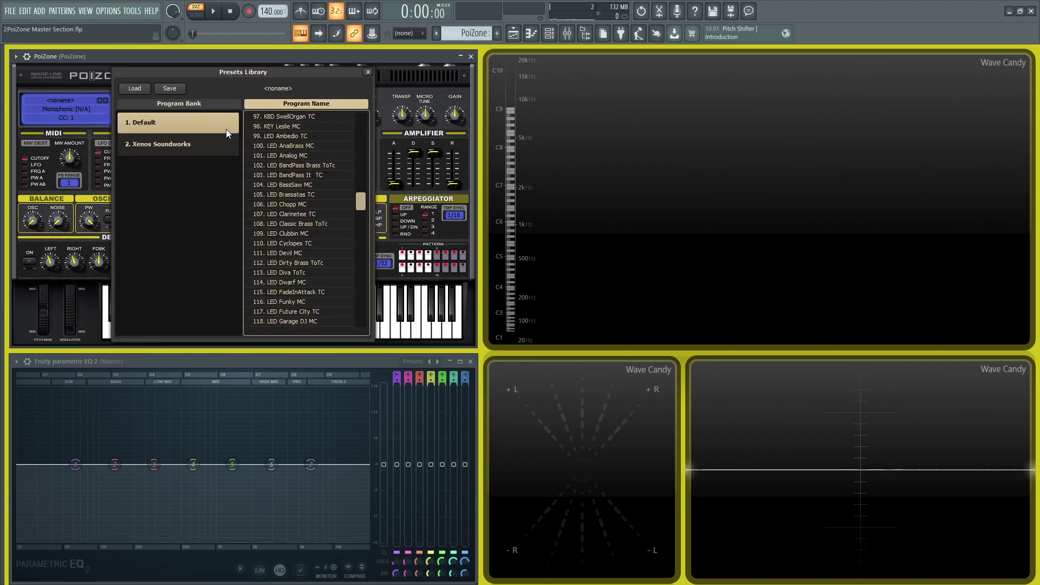
pyautogui.click(168, 149)
pyautogui.click(170, 128)
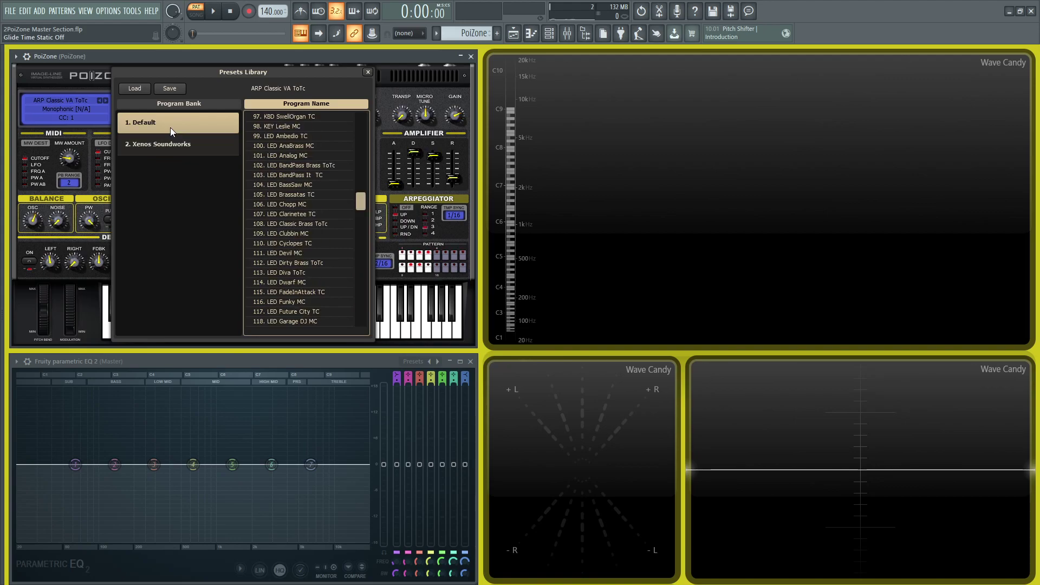
pyautogui.click(291, 201)
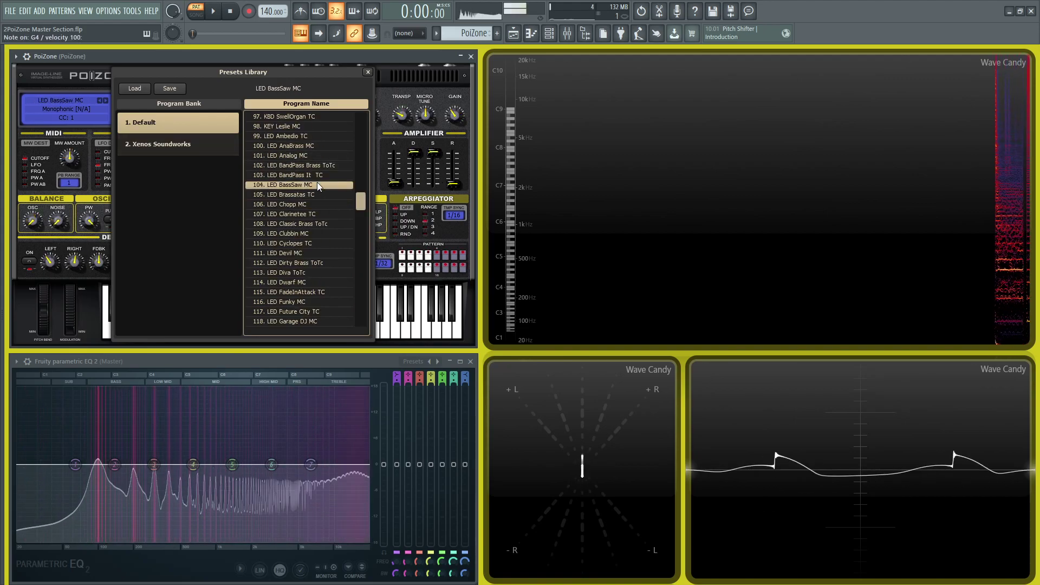
pyautogui.click(312, 157)
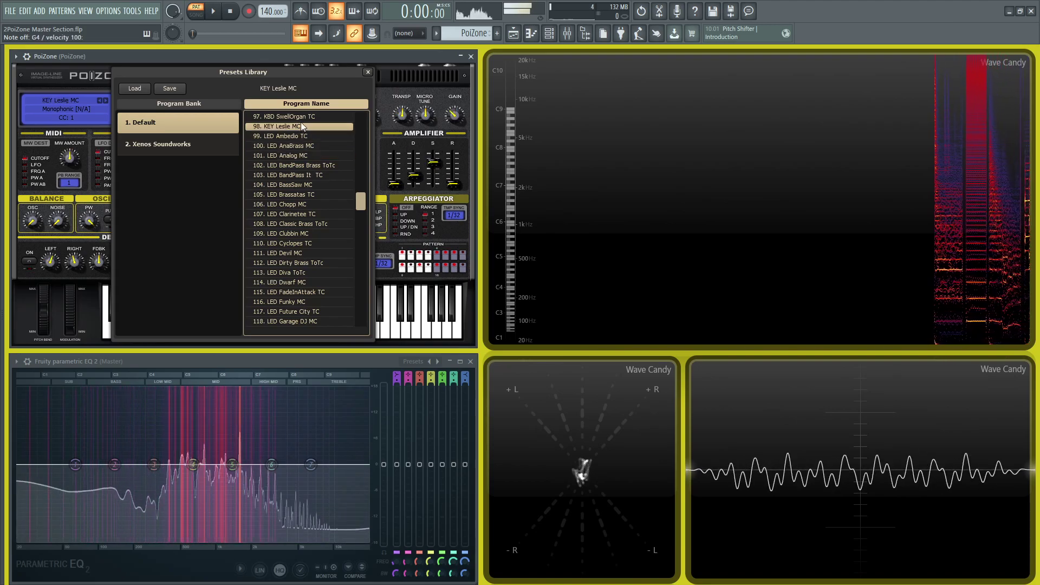
# - Audition Xenos Soundworks ARP presets, load ARP Stutter, and close the library
pyautogui.click(194, 146)
pyautogui.moveTo(361, 276); pyautogui.dragTo(353, 76)
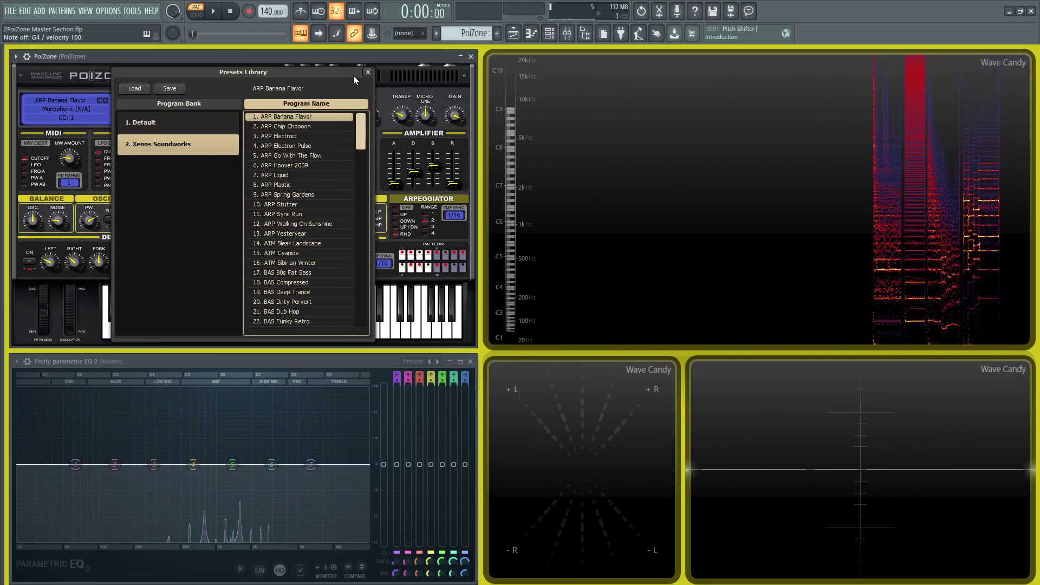
pyautogui.click(307, 136)
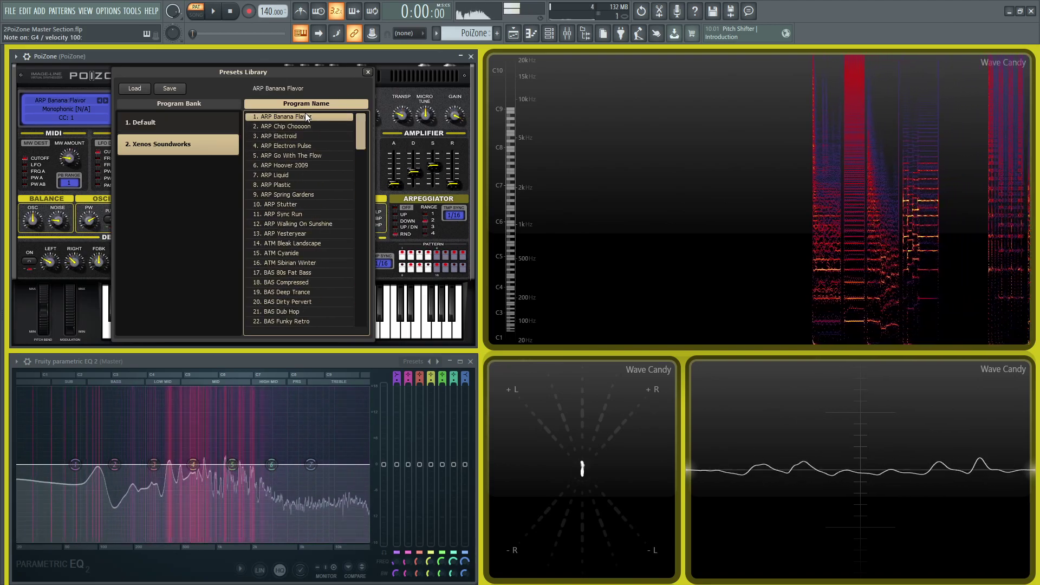
pyautogui.click(298, 174)
pyautogui.click(298, 194)
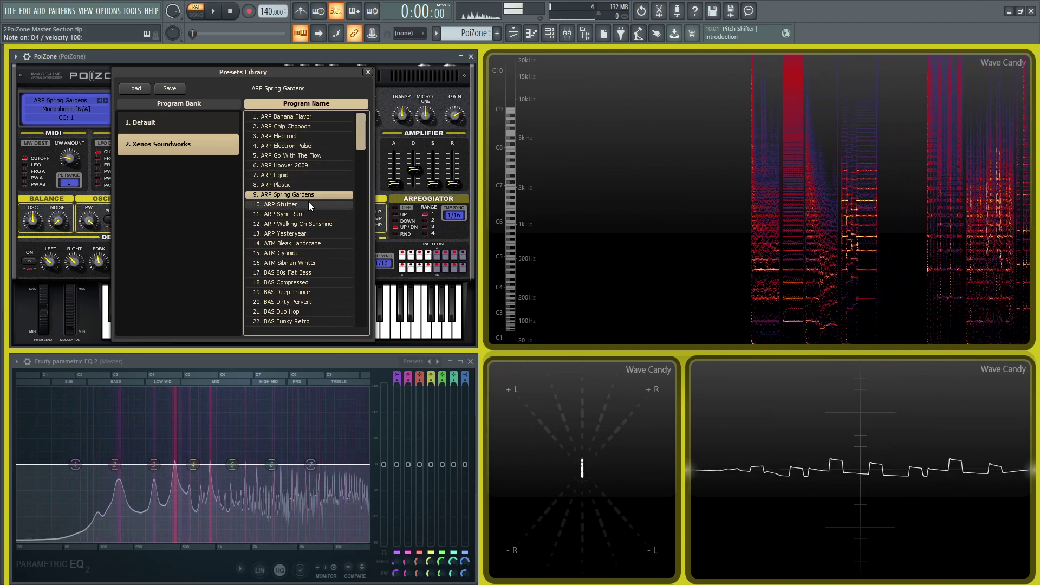
pyautogui.click(307, 203)
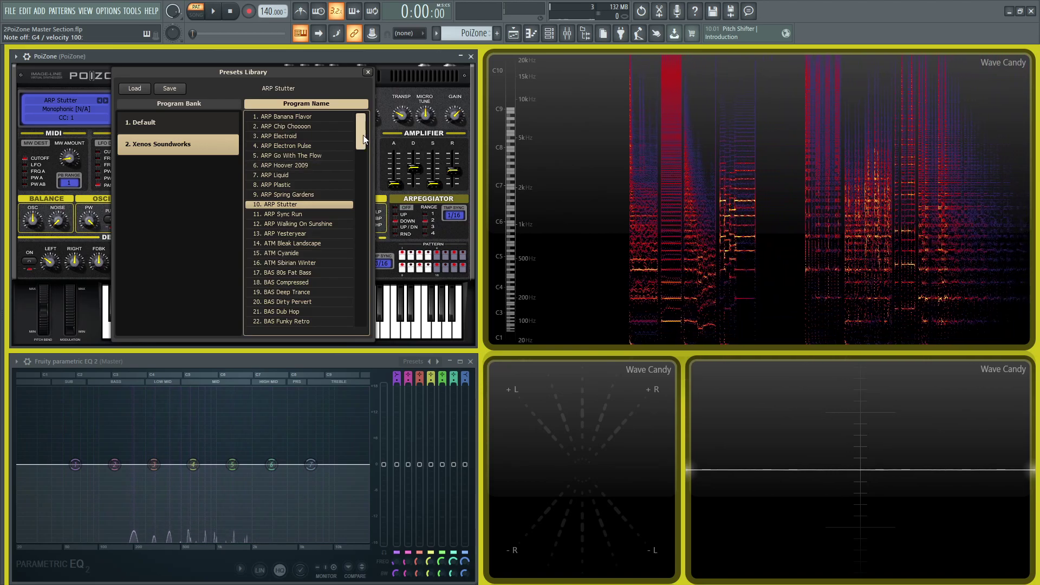
pyautogui.moveTo(363, 135); pyautogui.dragTo(366, 158)
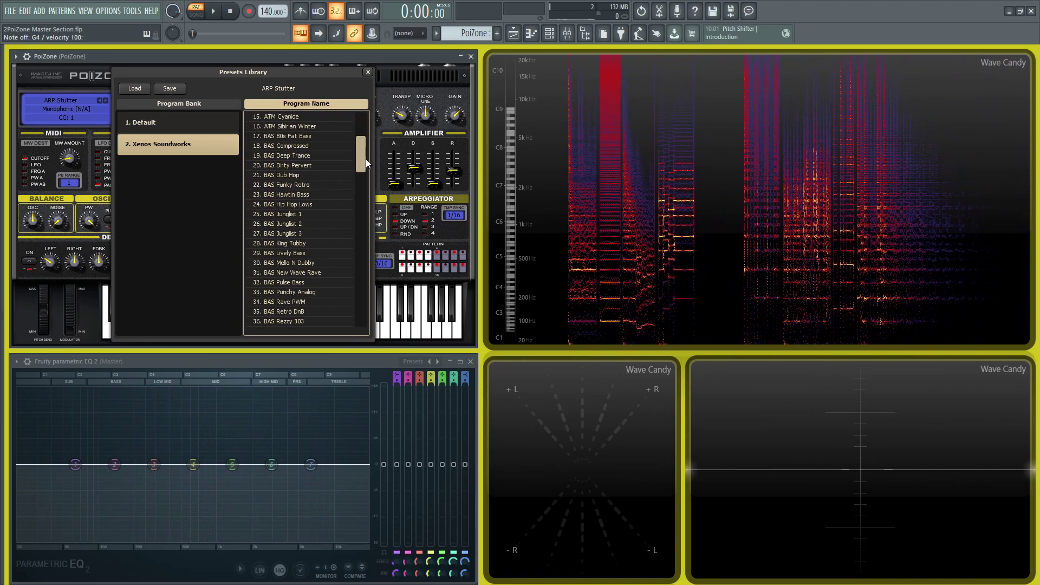
pyautogui.click(368, 72)
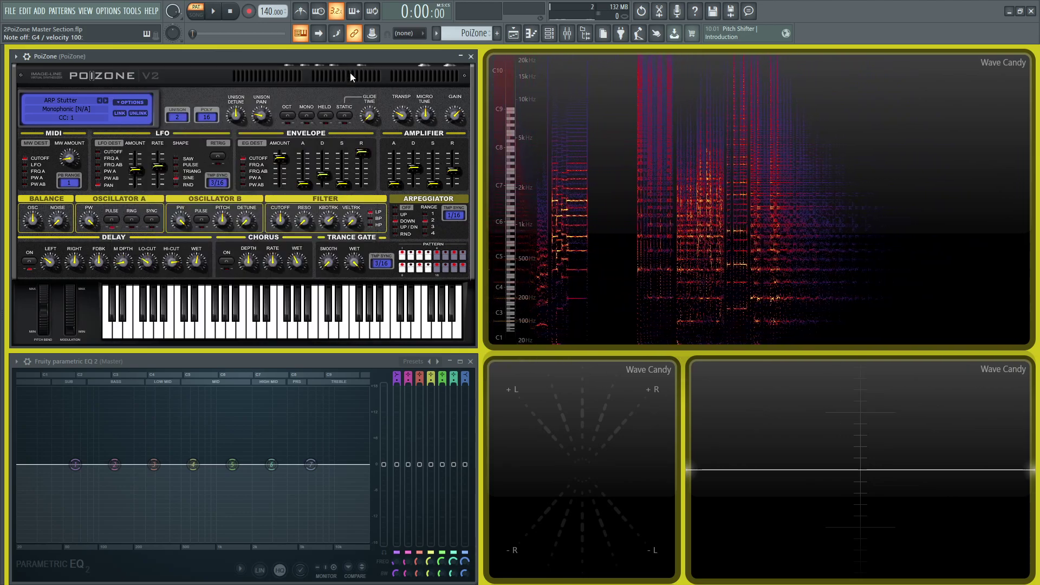
# - Use Options > Reset Program to replace ARP Stutter with an unnamed default patch
pyautogui.click(124, 102)
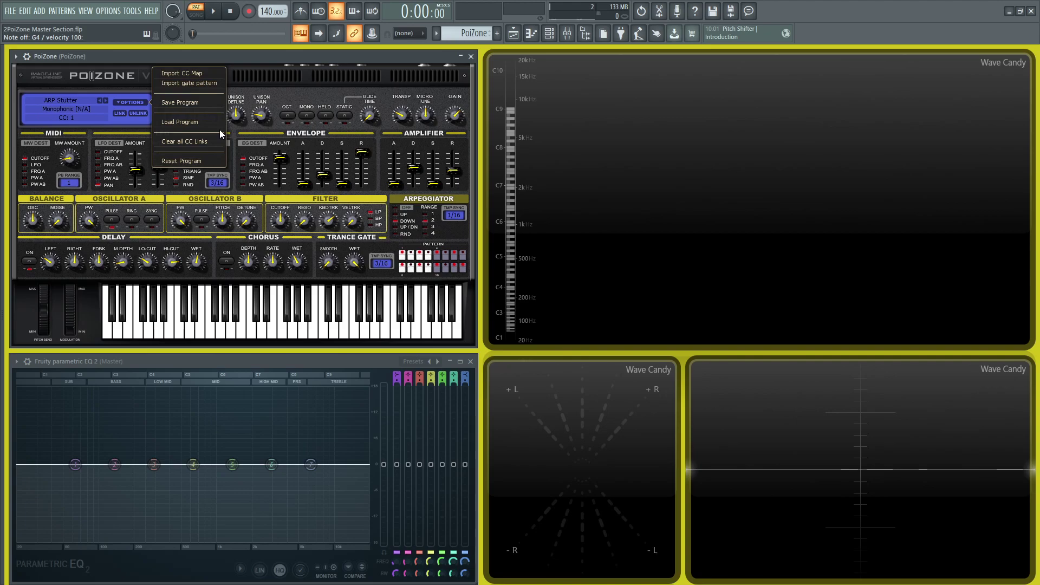
pyautogui.click(194, 160)
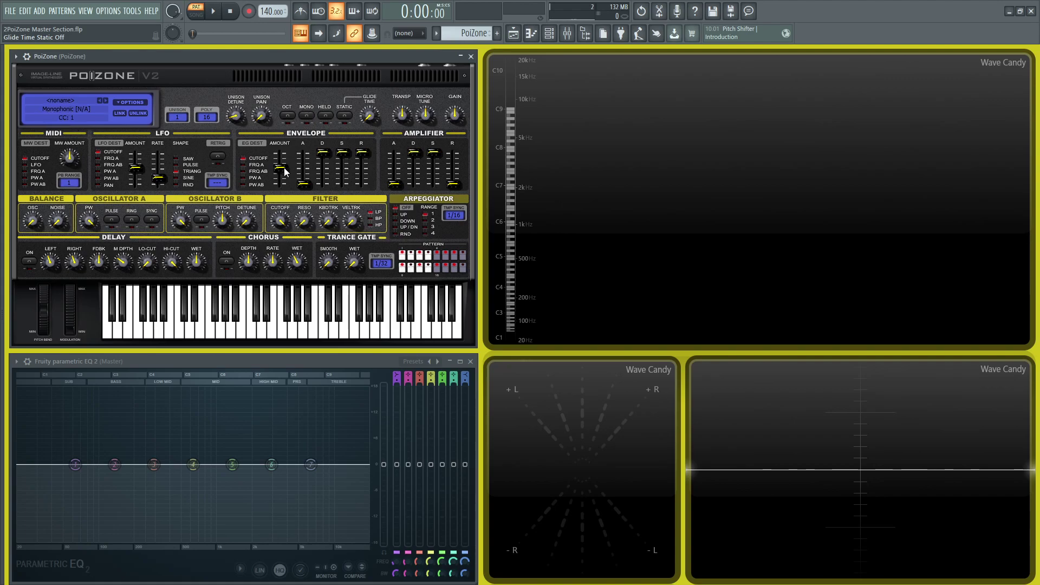
pyautogui.click(135, 168)
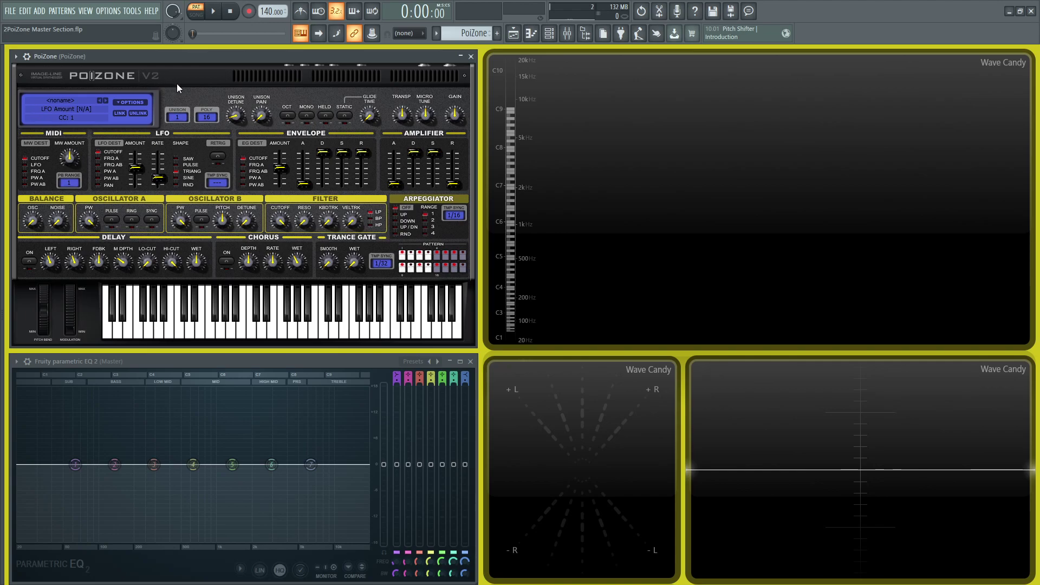
# - Browse the unison and polyphony value lists, leaving polyphony at 16
pyautogui.click(178, 117)
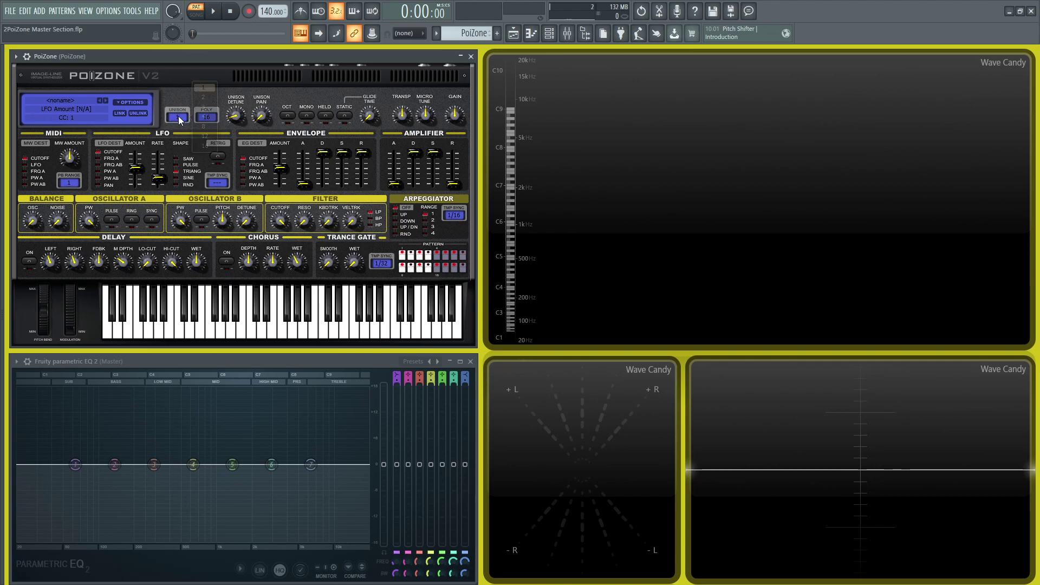
pyautogui.click(208, 146)
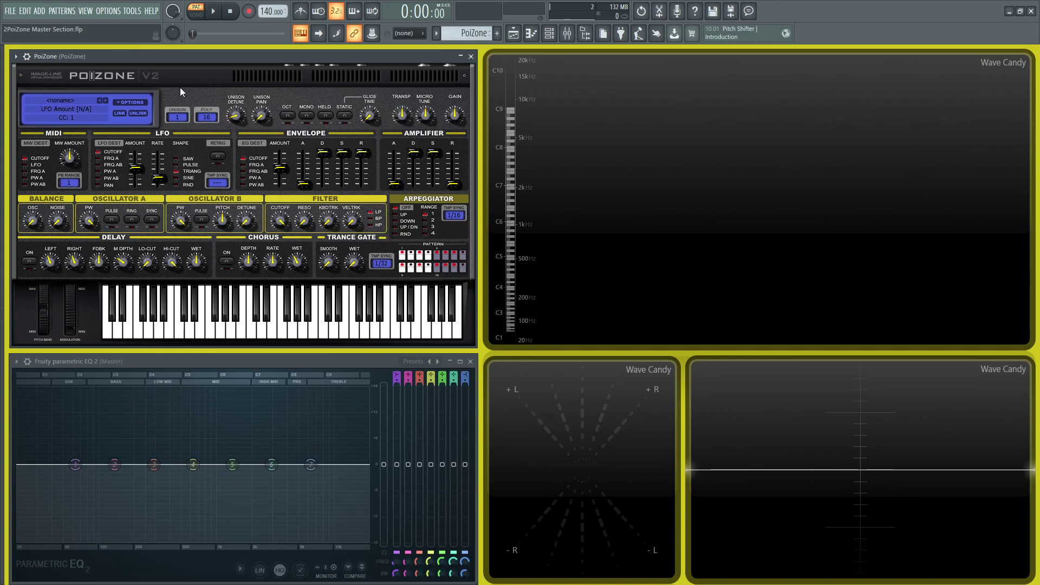
pyautogui.click(204, 118)
pyautogui.click(217, 148)
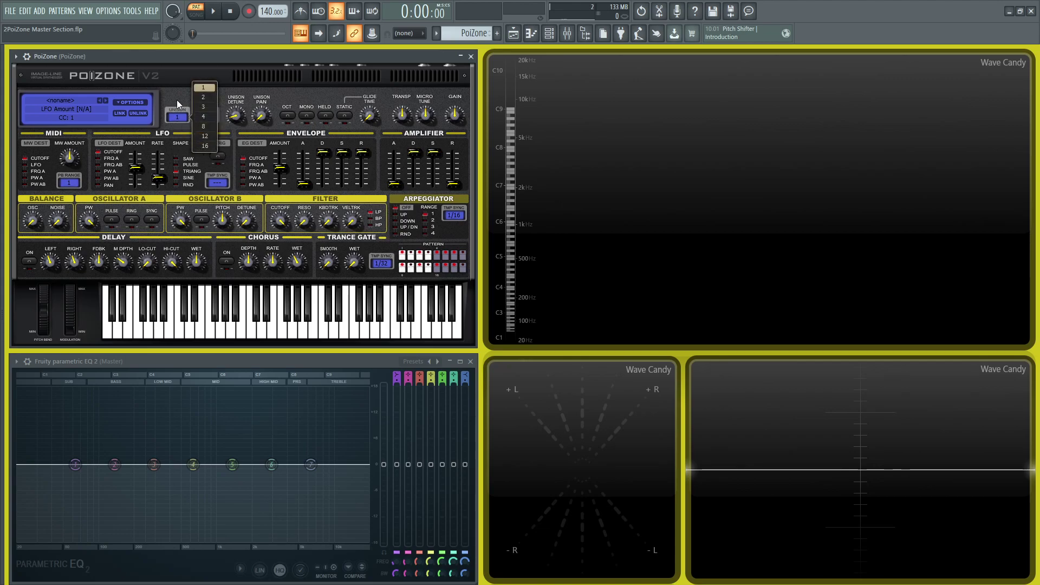
pyautogui.click(207, 116)
pyautogui.moveTo(247, 158); pyautogui.dragTo(250, 353)
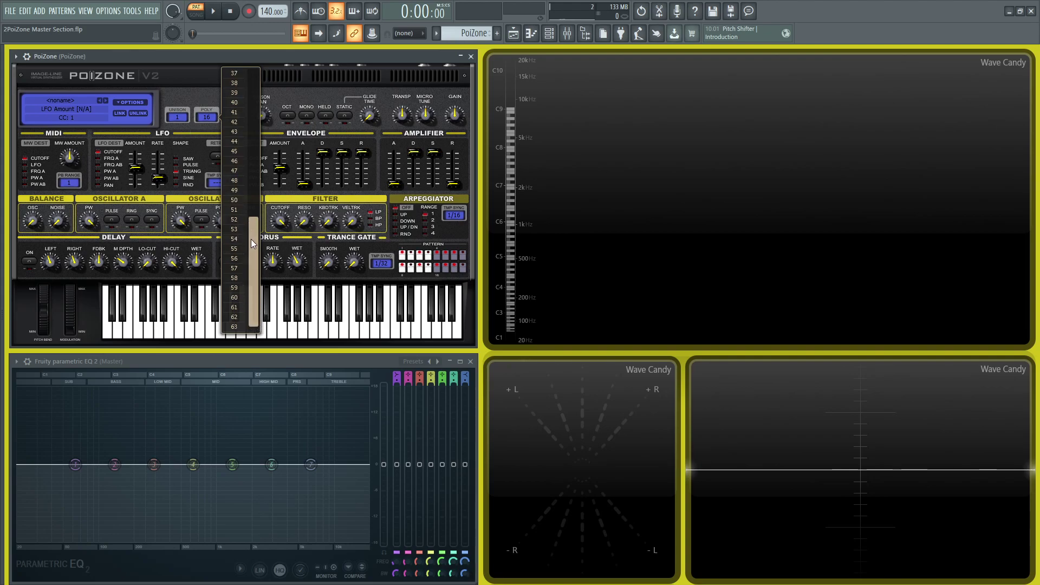
pyautogui.click(186, 82)
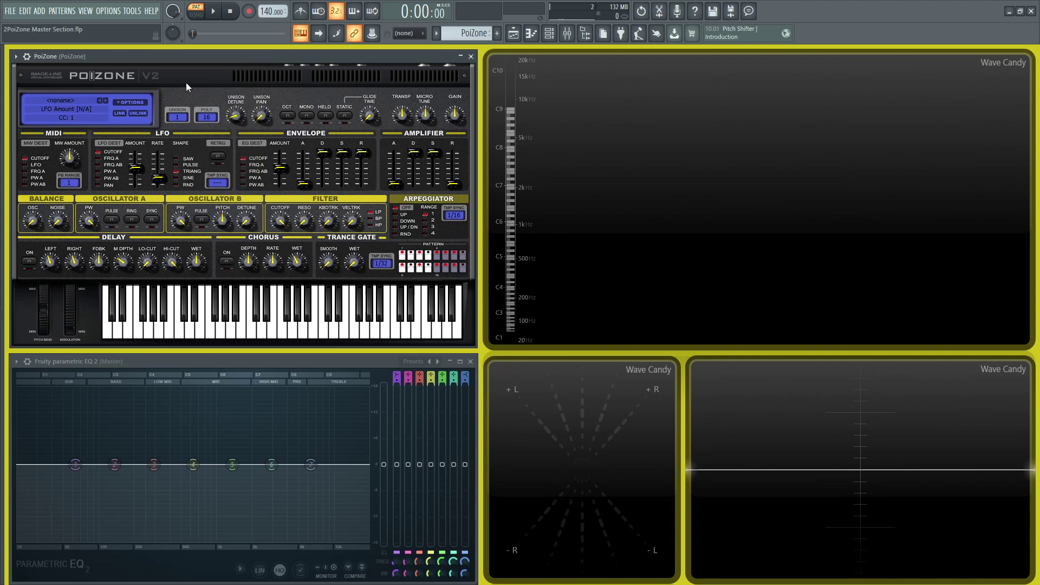
# - Set unison to 16 voices and tweak detune and pan to 26% while playing a note
pyautogui.click(177, 117)
pyautogui.click(201, 152)
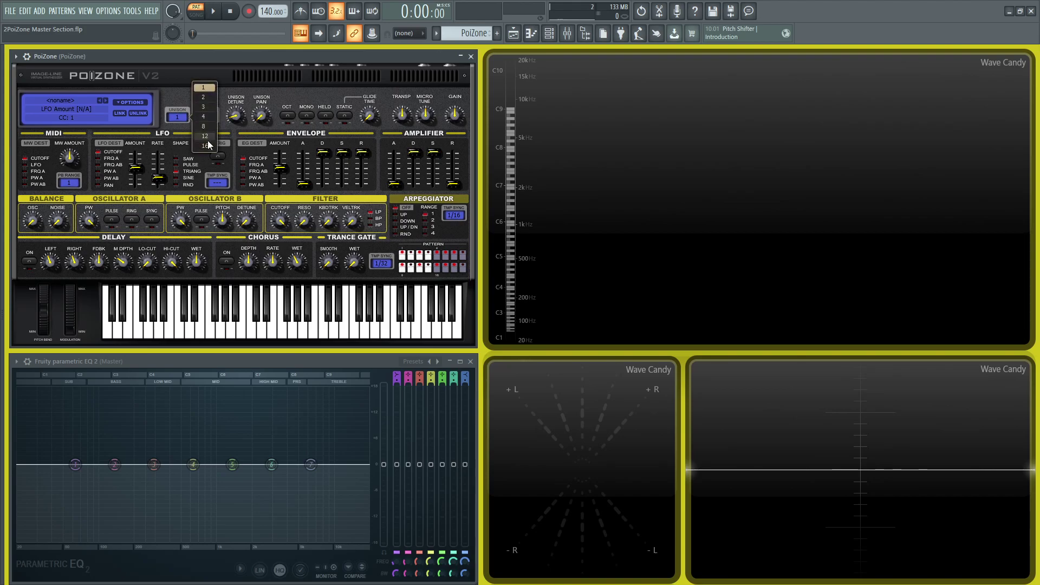
pyautogui.click(261, 116)
pyautogui.moveTo(261, 116); pyautogui.dragTo(261, 114)
pyautogui.click(236, 114)
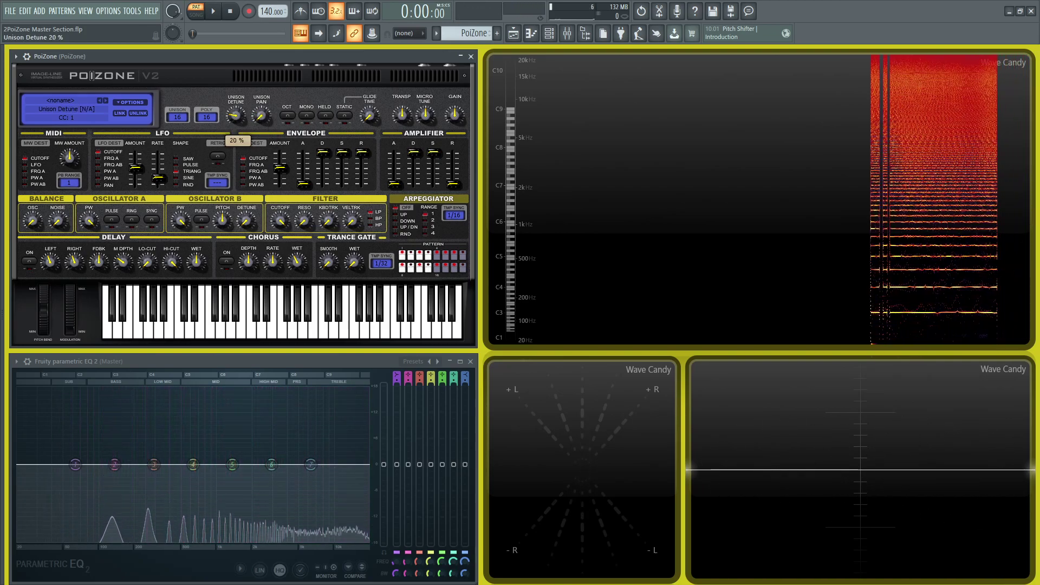
pyautogui.moveTo(261, 115); pyautogui.dragTo(261, 113)
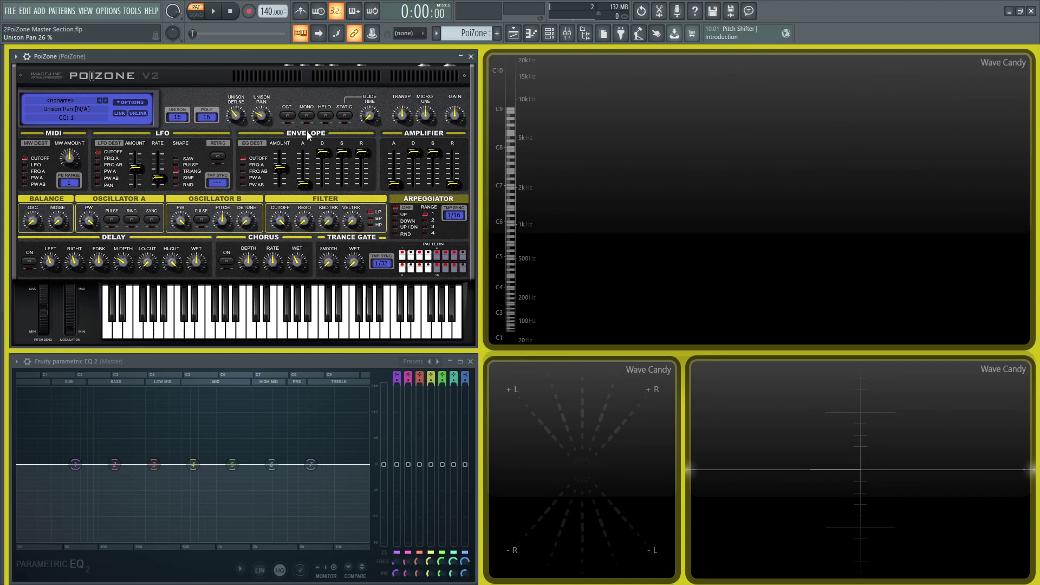
# - Play C4 notes, switch the octaver off, and toggle Monophonic mode
pyautogui.press('z')
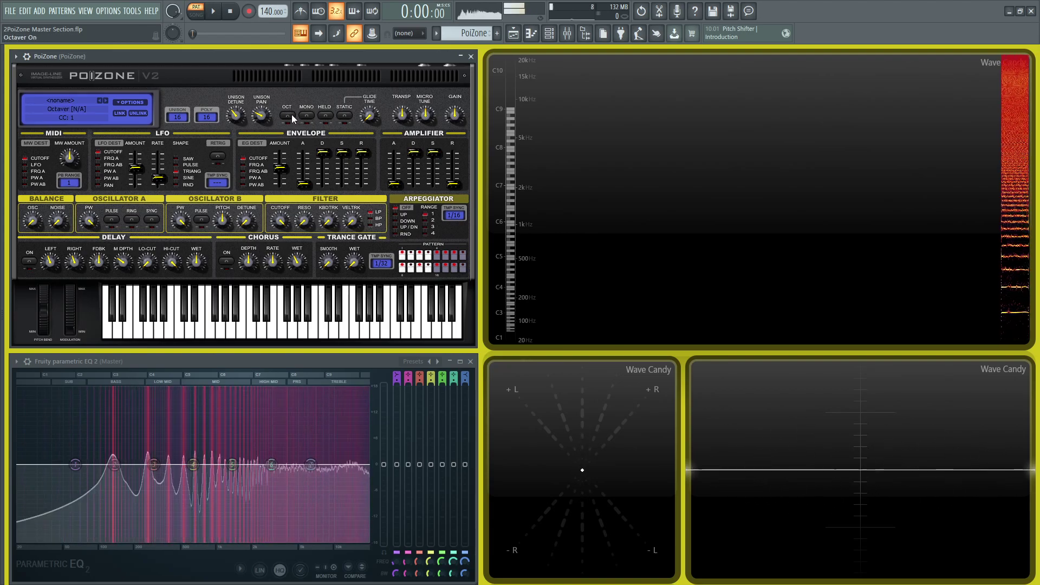
pyautogui.press('z')
pyautogui.press('z')
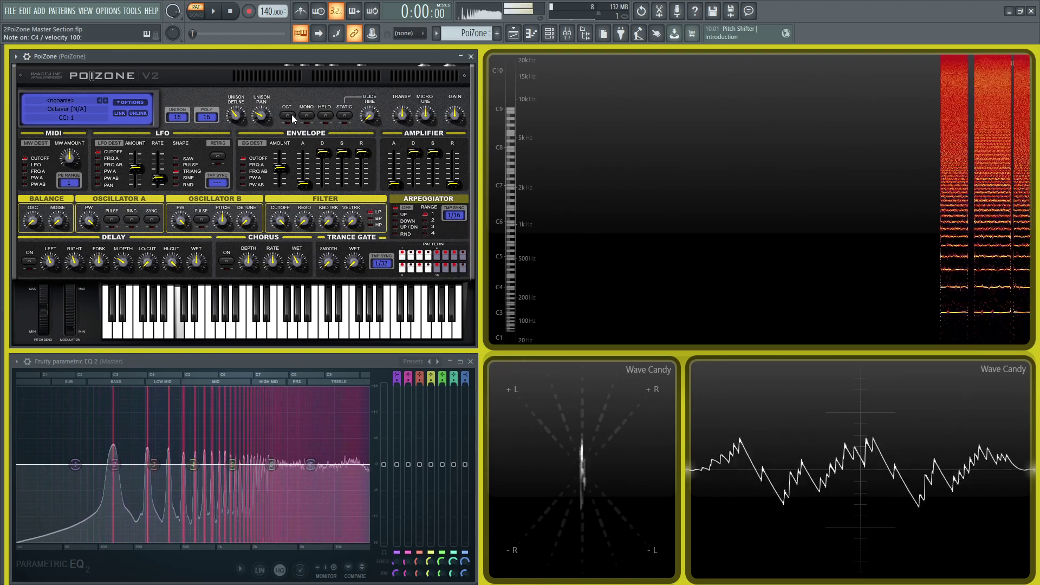
pyautogui.press('z')
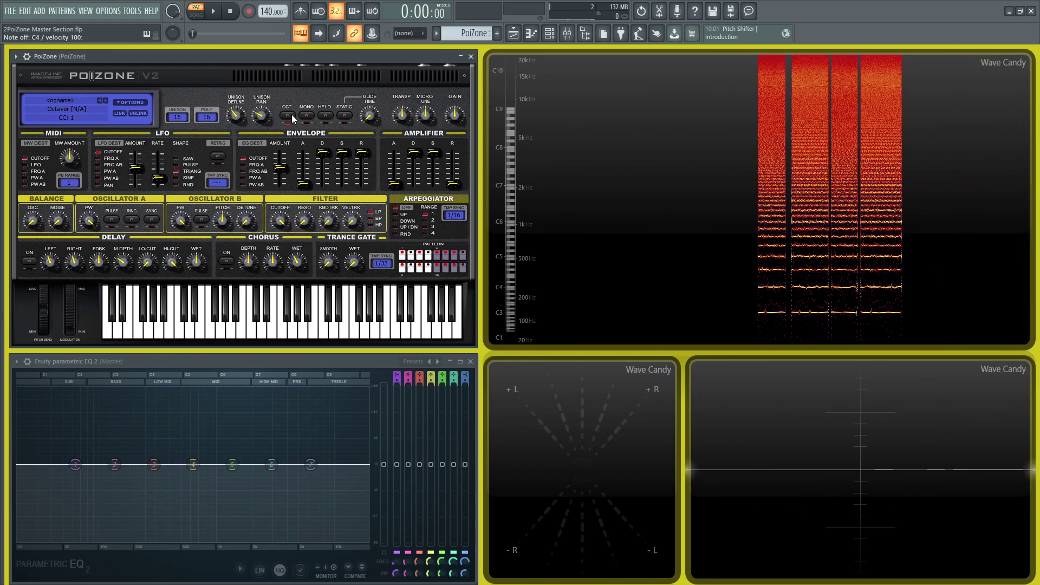
pyautogui.click(291, 115)
pyautogui.click(309, 112)
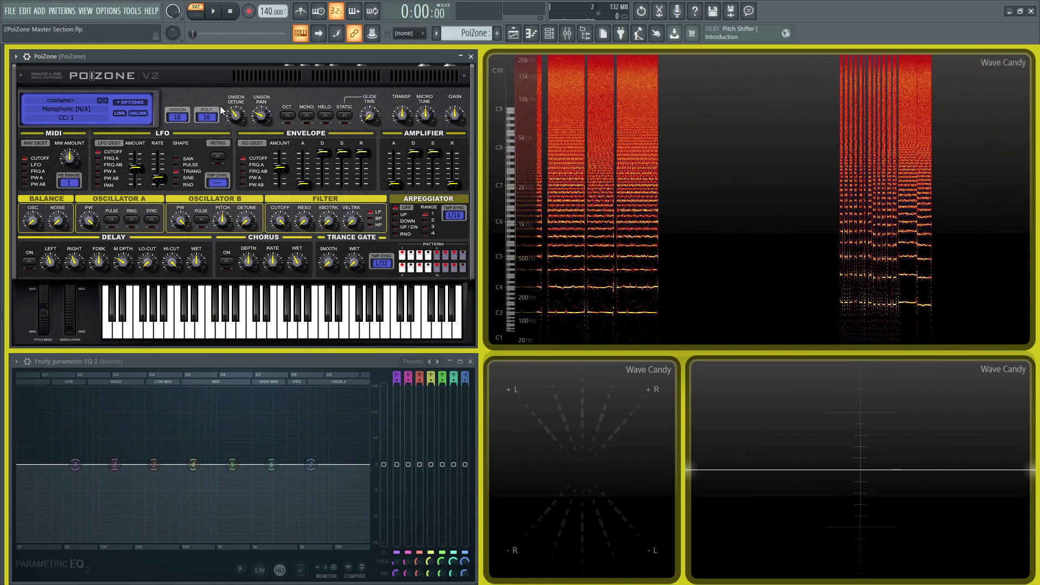
# - Set unison to 1 voice and show the Mixer behind the PoiZone window
pyautogui.click(206, 117)
pyautogui.click(204, 90)
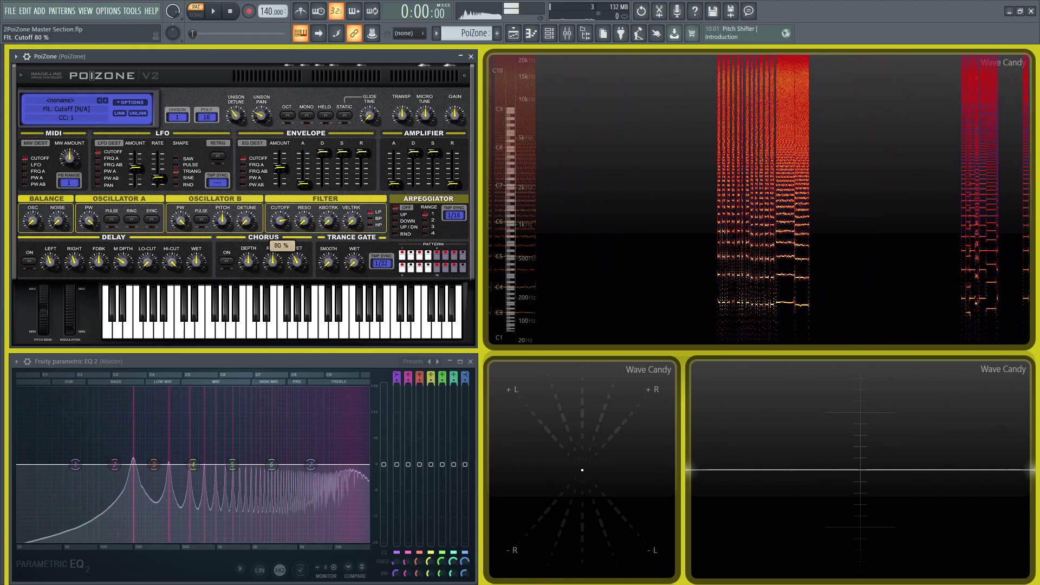
pyautogui.press('F9')
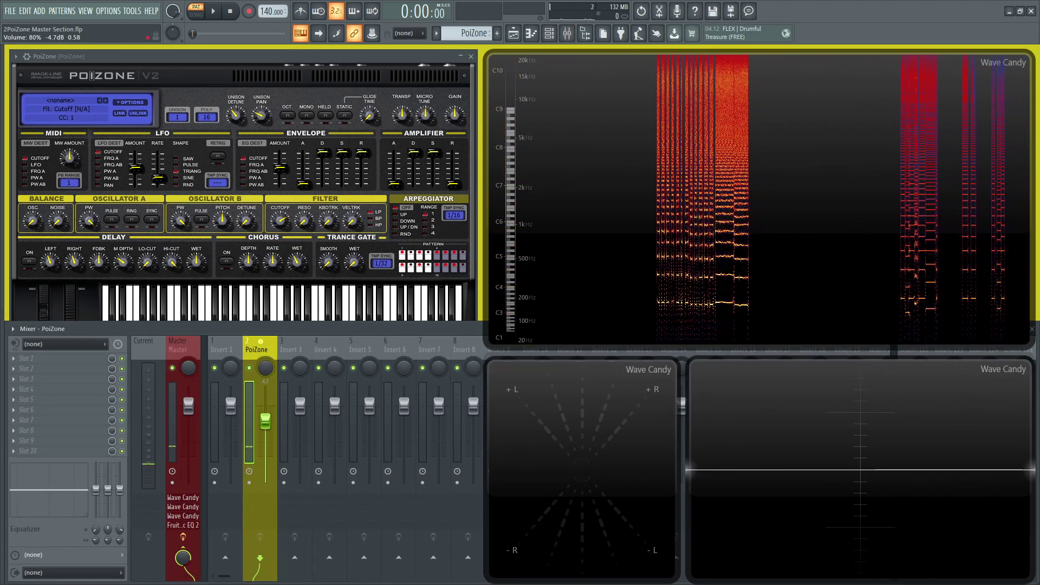
pyautogui.click(338, 65)
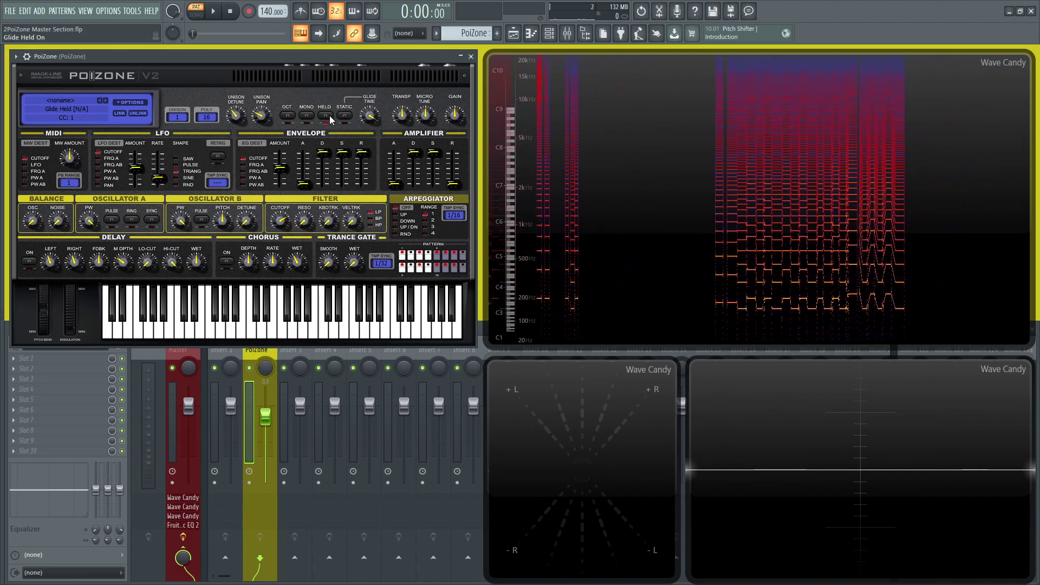
# - Play C4 and a short note run to hear held glide, then switch Held off and Static on
pyautogui.press('z')
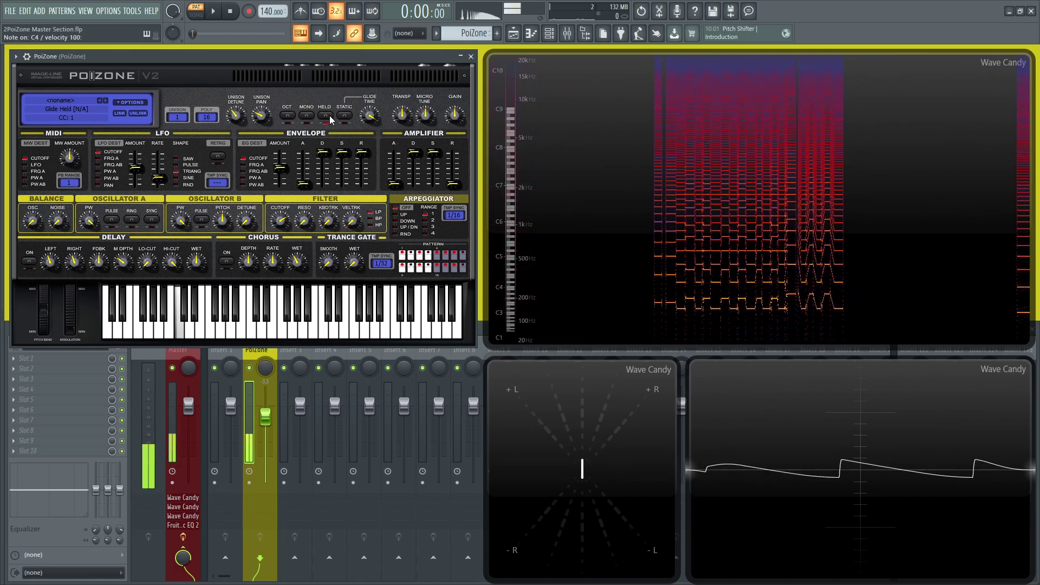
pyautogui.press('b')
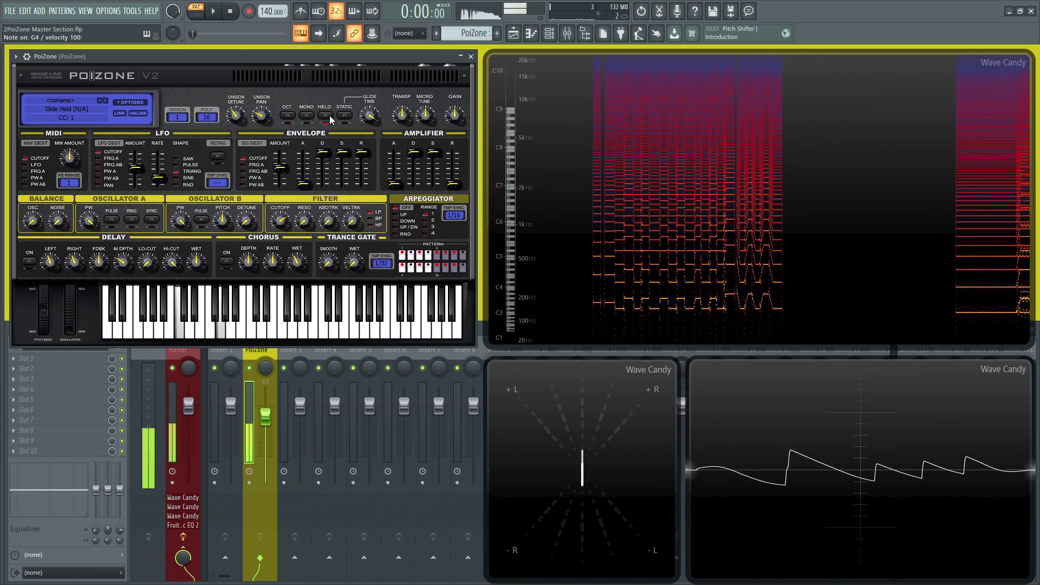
pyautogui.press('n')
pyautogui.press('m')
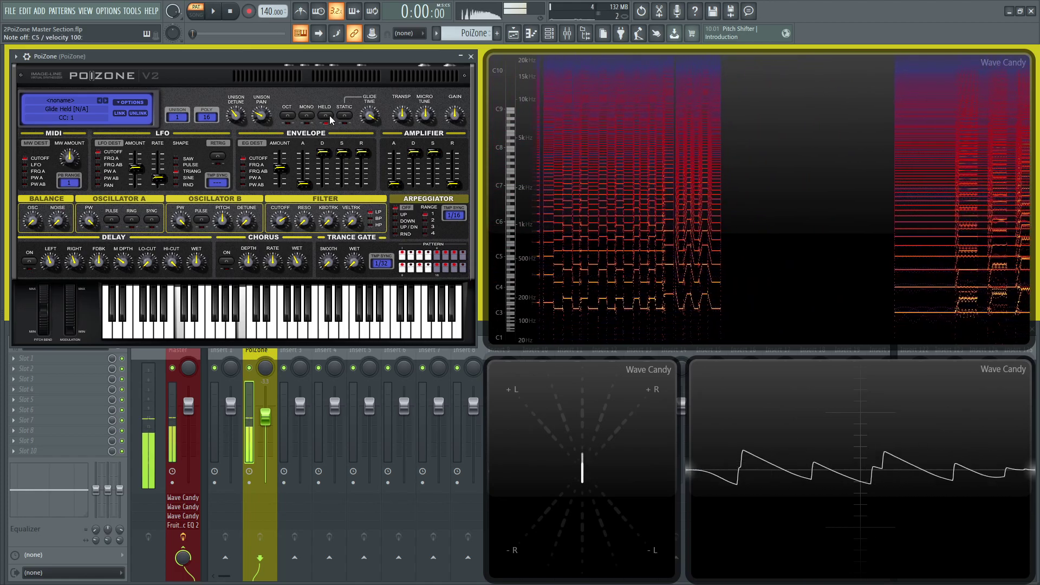
pyautogui.press(',')
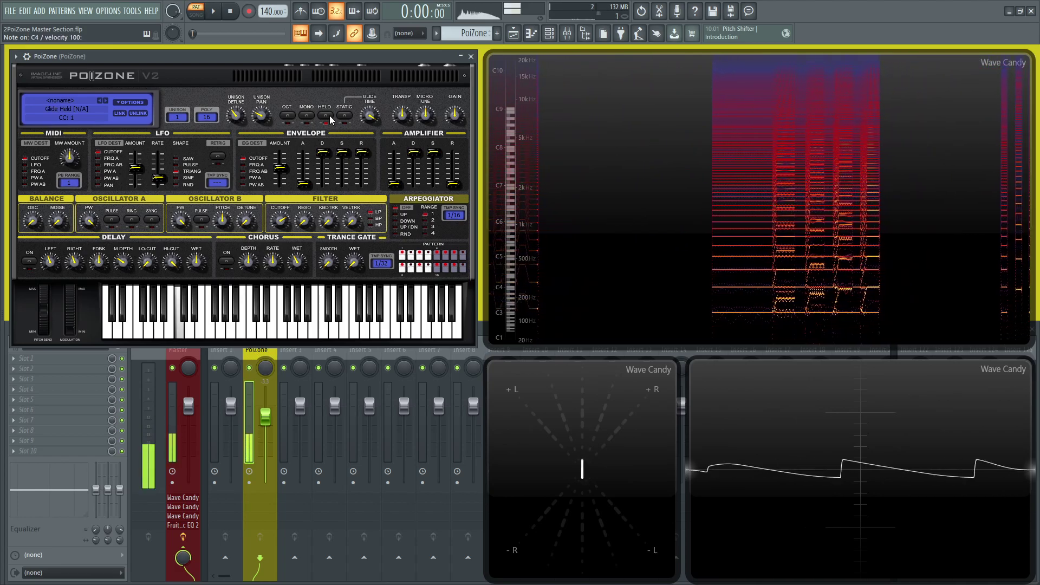
pyautogui.click(326, 115)
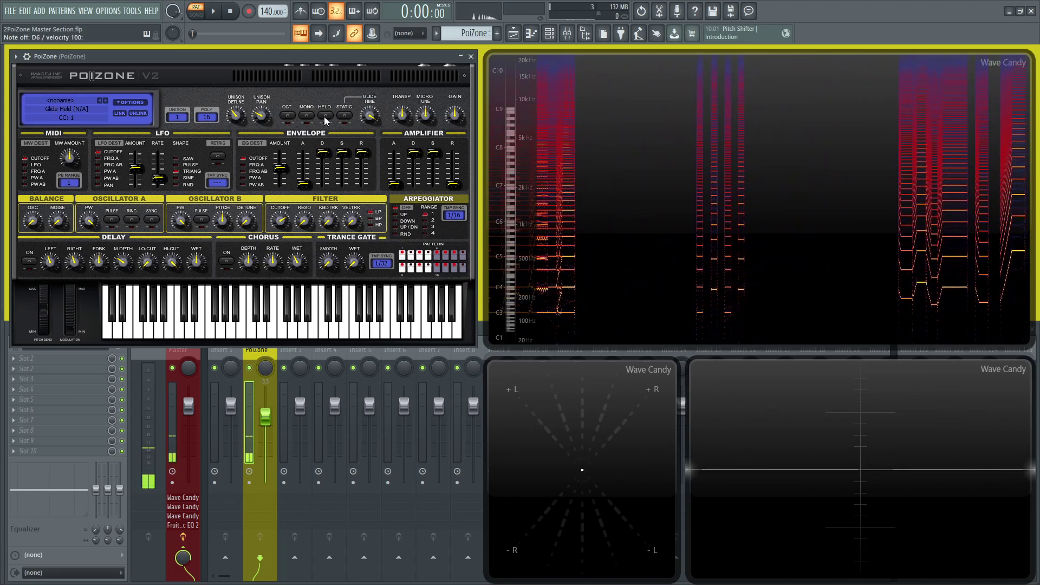
pyautogui.click(345, 115)
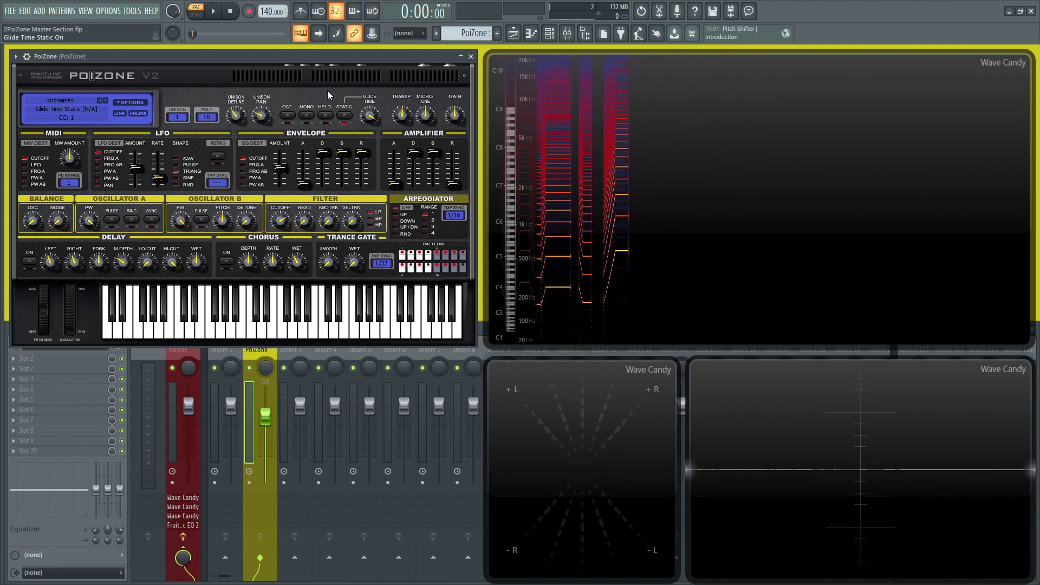
pyautogui.press('z')
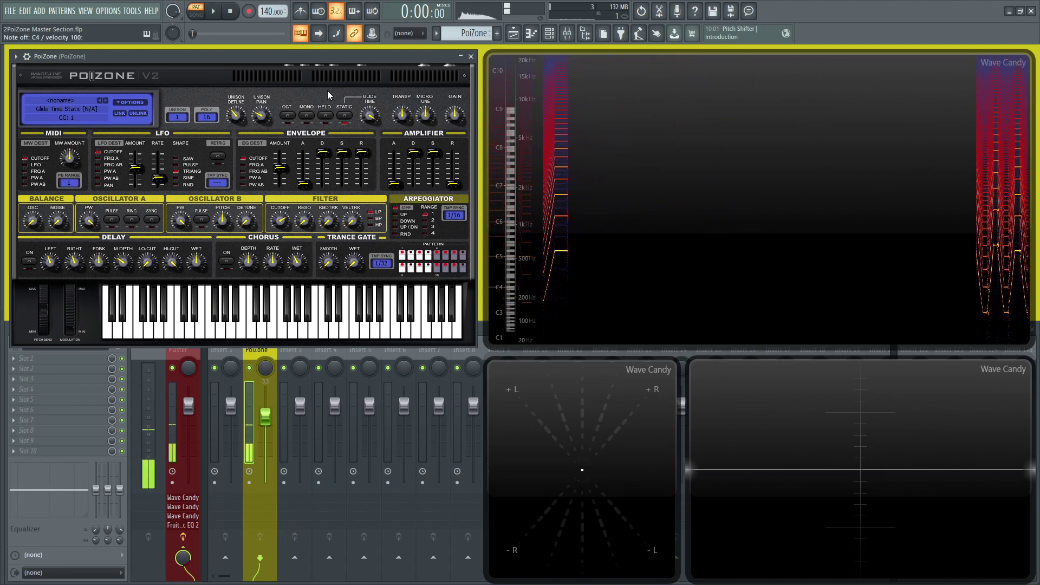
pyautogui.press('z')
pyautogui.press('[')
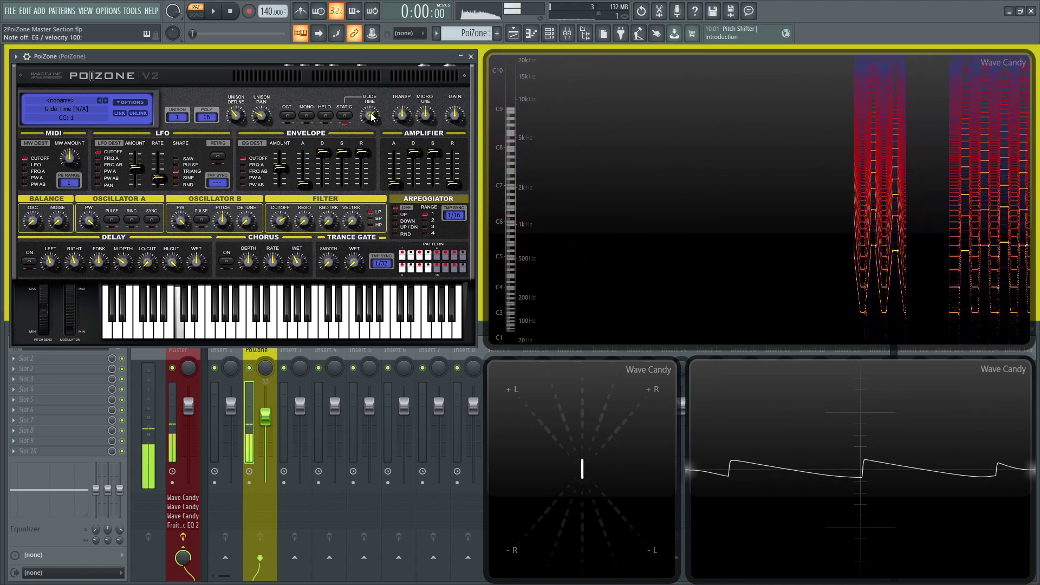
pyautogui.press('z')
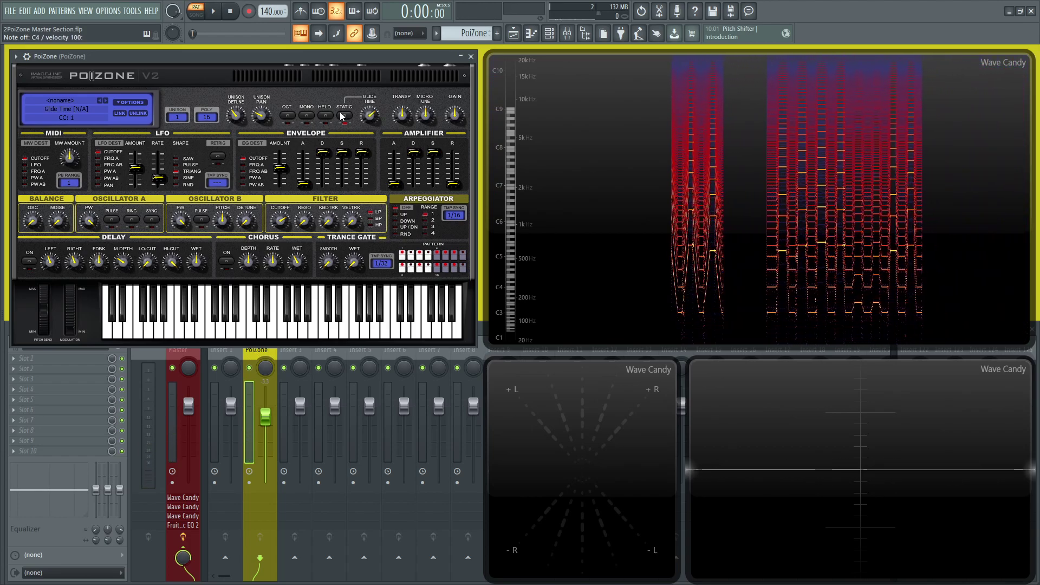
pyautogui.press('z')
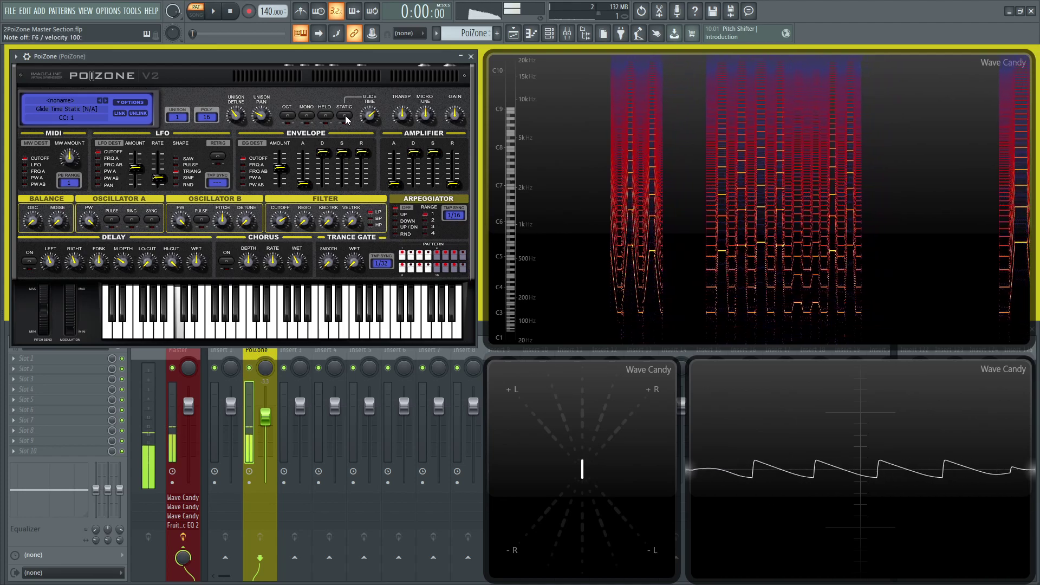
pyautogui.press('x')
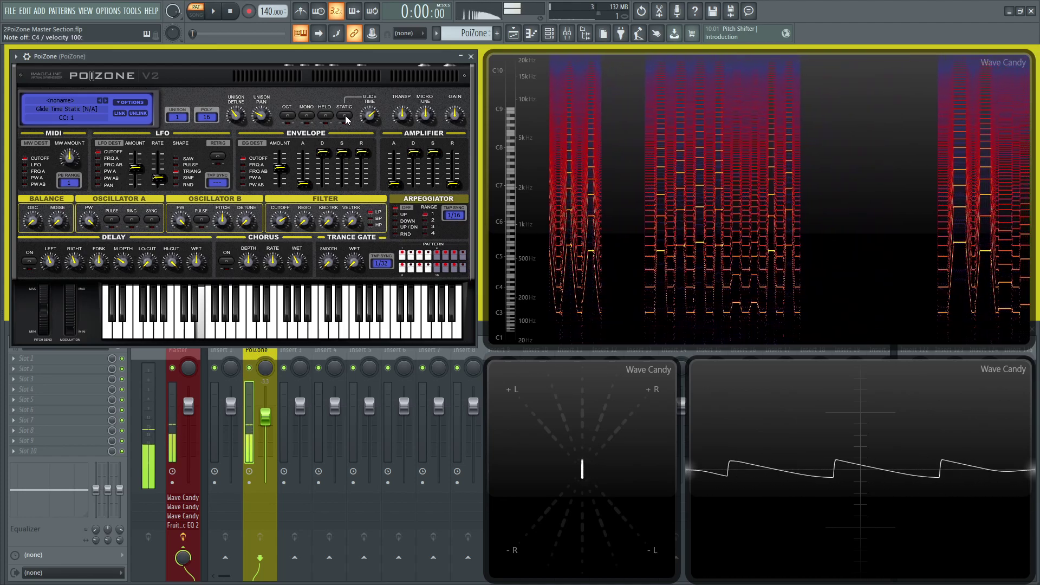
pyautogui.press('o')
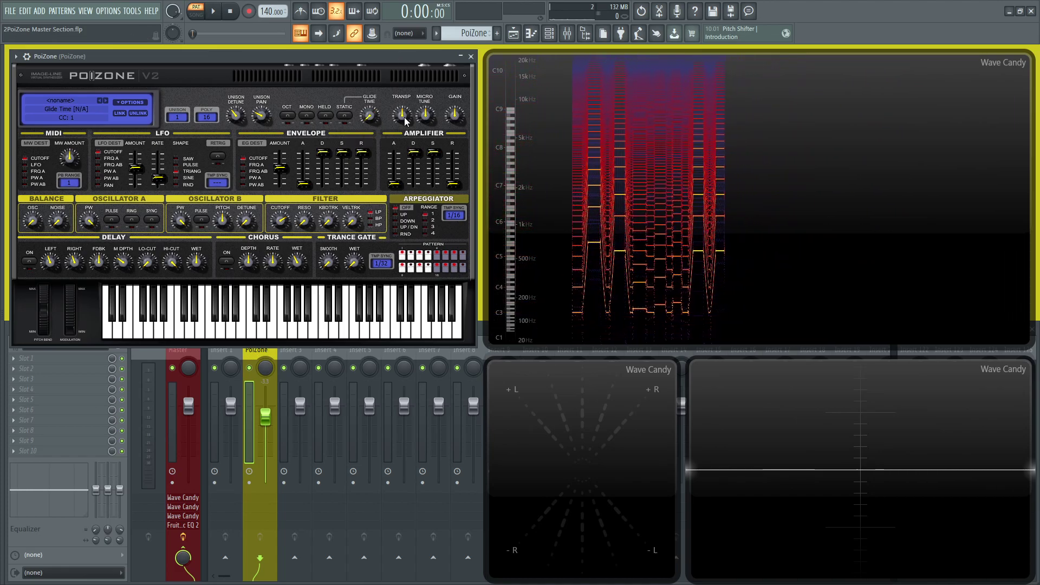
# - Try transpose at -24 and -9 and fine tune at -100, then set gain to -5.00 dB
pyautogui.moveTo(402, 115); pyautogui.dragTo(401, 135)
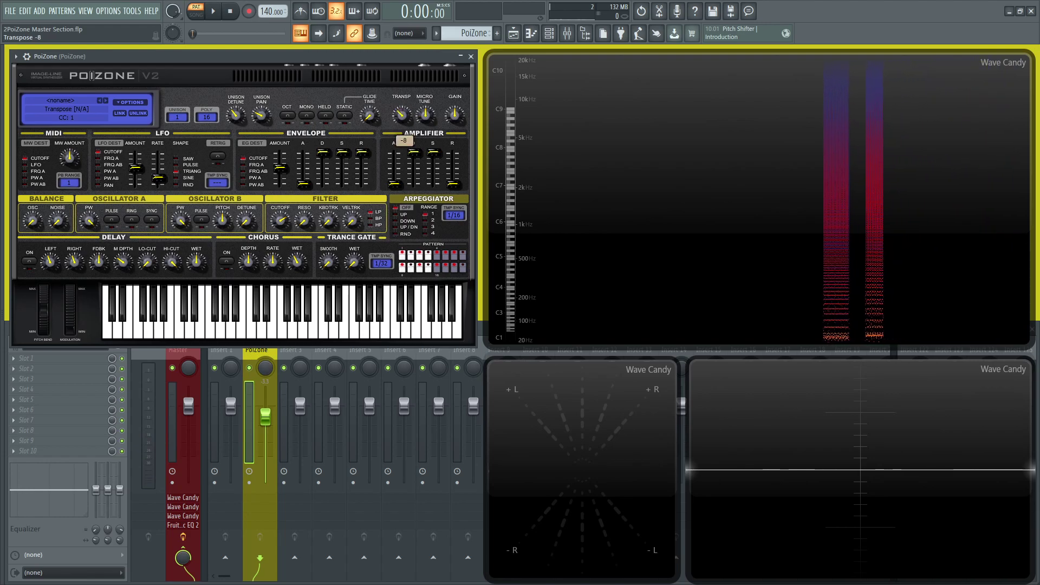
pyautogui.moveTo(403, 115); pyautogui.dragTo(403, 117)
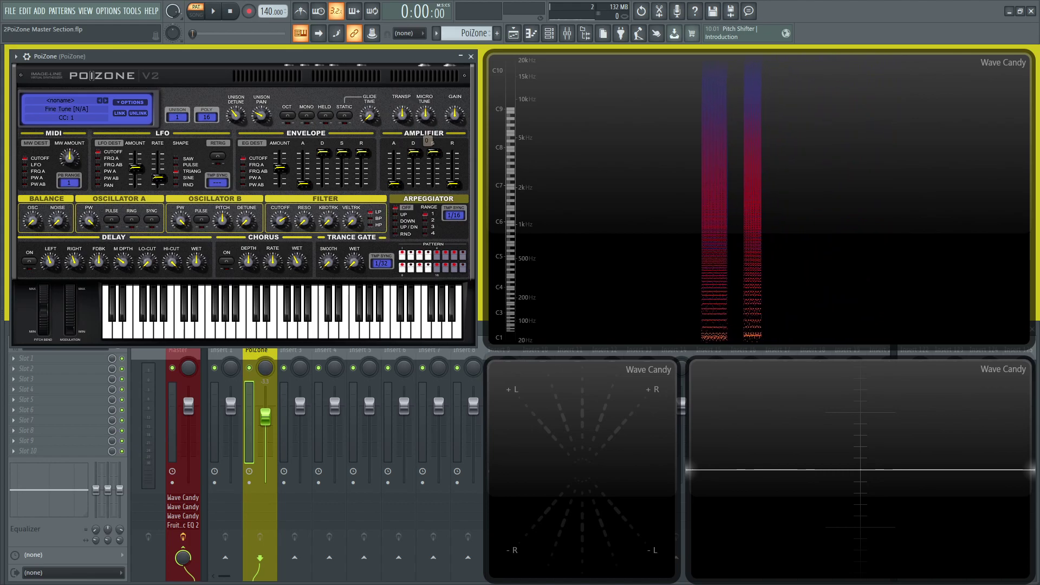
pyautogui.moveTo(426, 115); pyautogui.dragTo(425, 130)
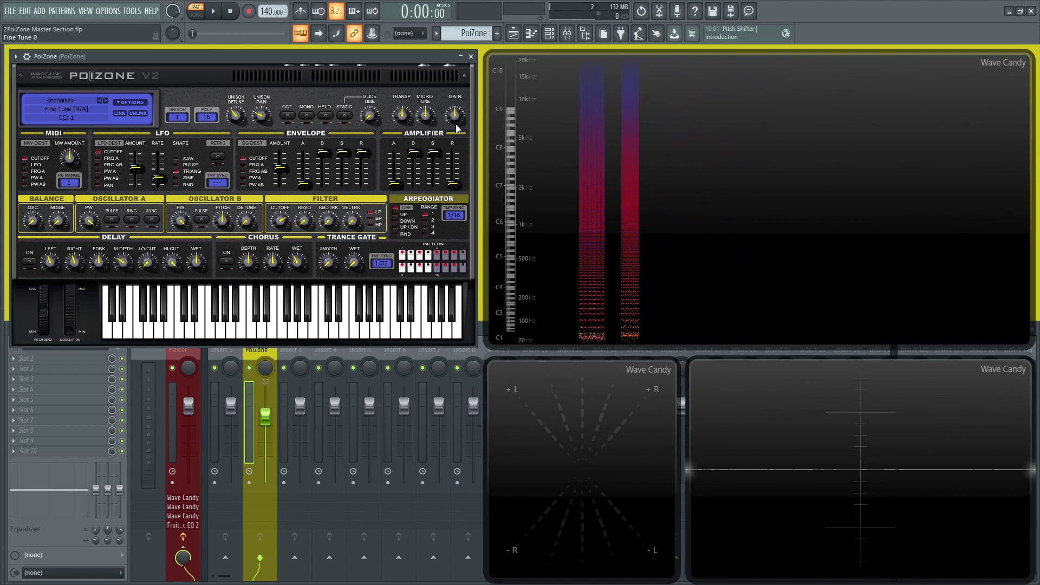
pyautogui.moveTo(455, 115); pyautogui.dragTo(454, 116)
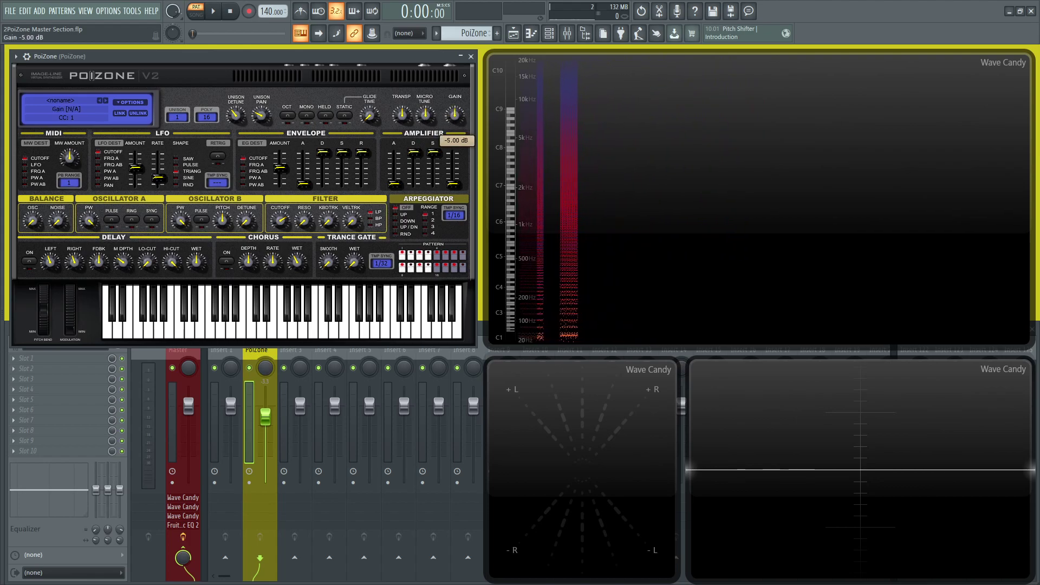